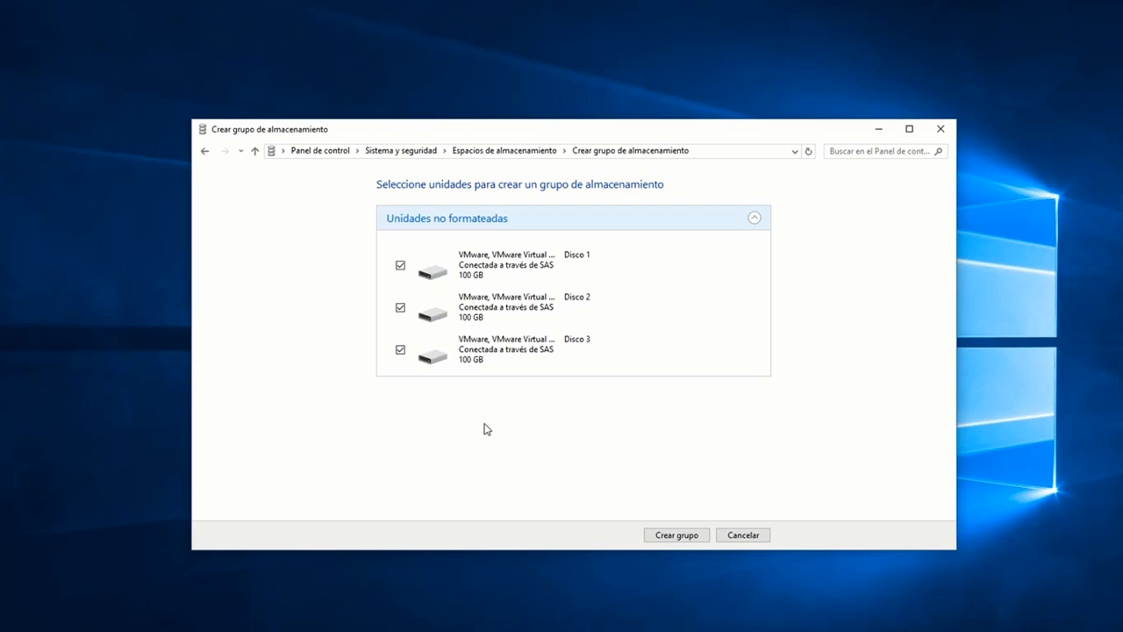
Step: Create the storage pool from the three selected 100 GB disks and name the new storage space FileServerSS
click(657, 536)
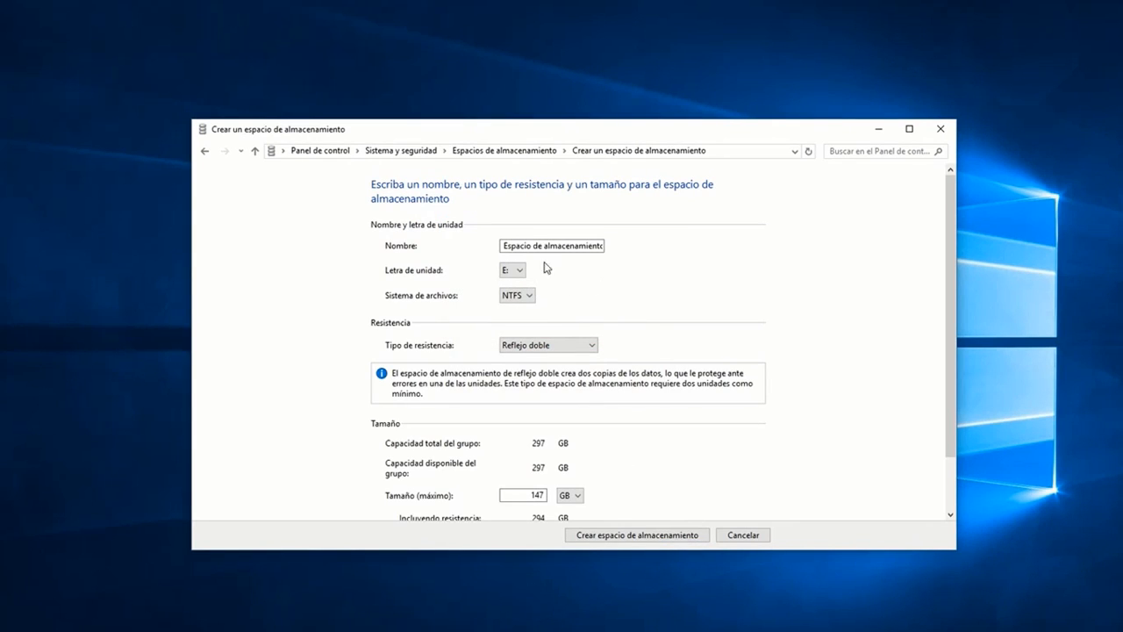
drag(501, 246, 622, 242)
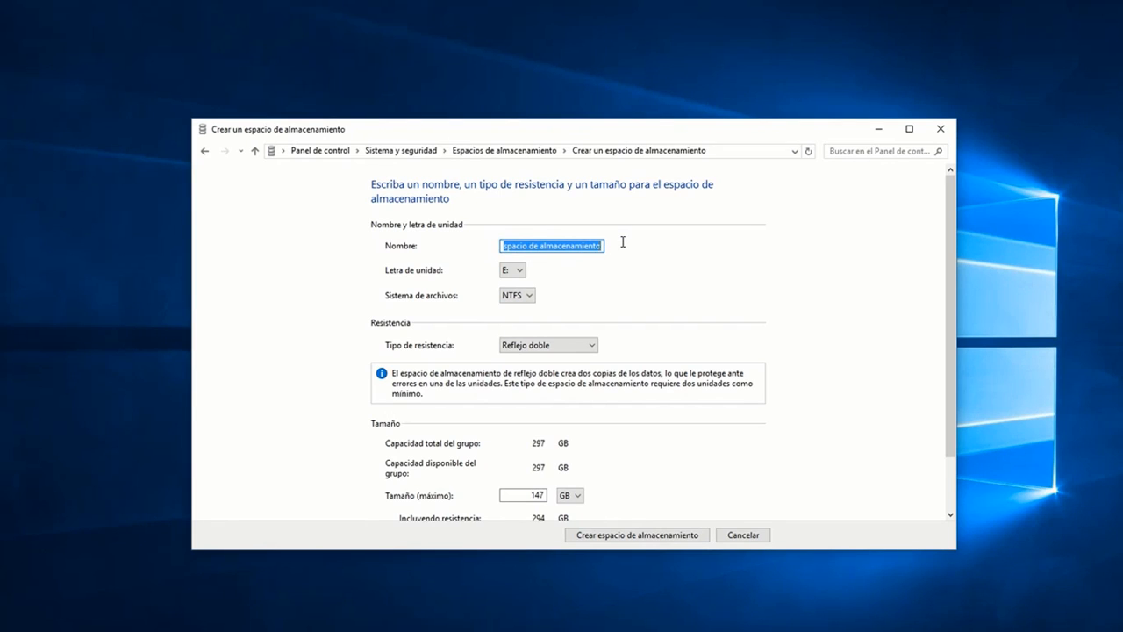
text(File)
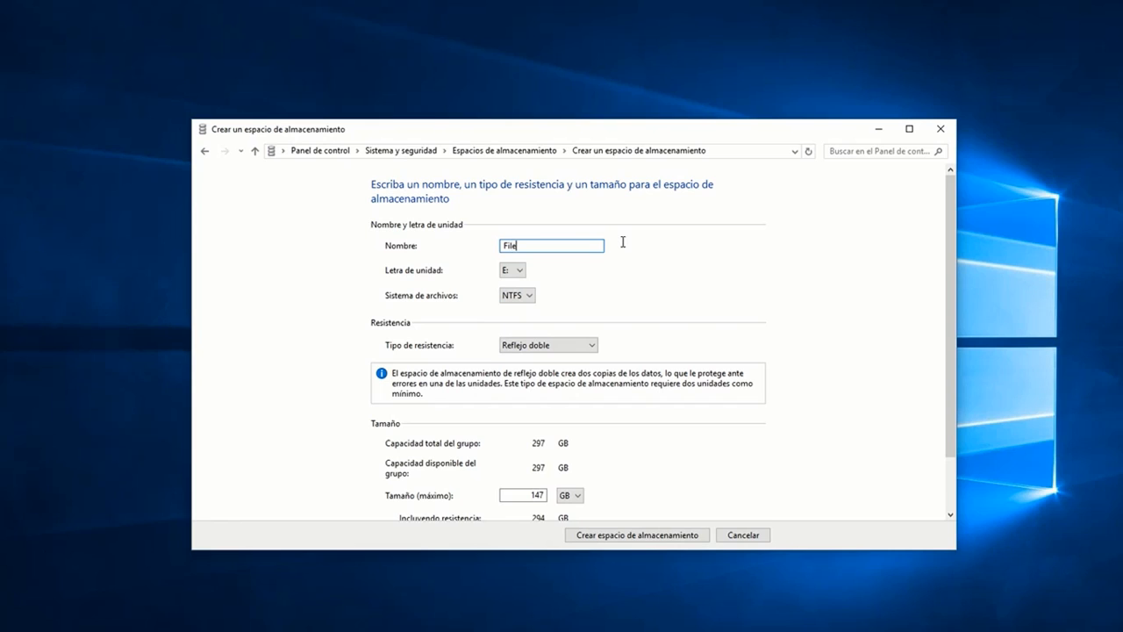
text(ServerS)
Step: Review the available drive letters for the storage space and check in File Explorer which drives the computer already has
click(518, 272)
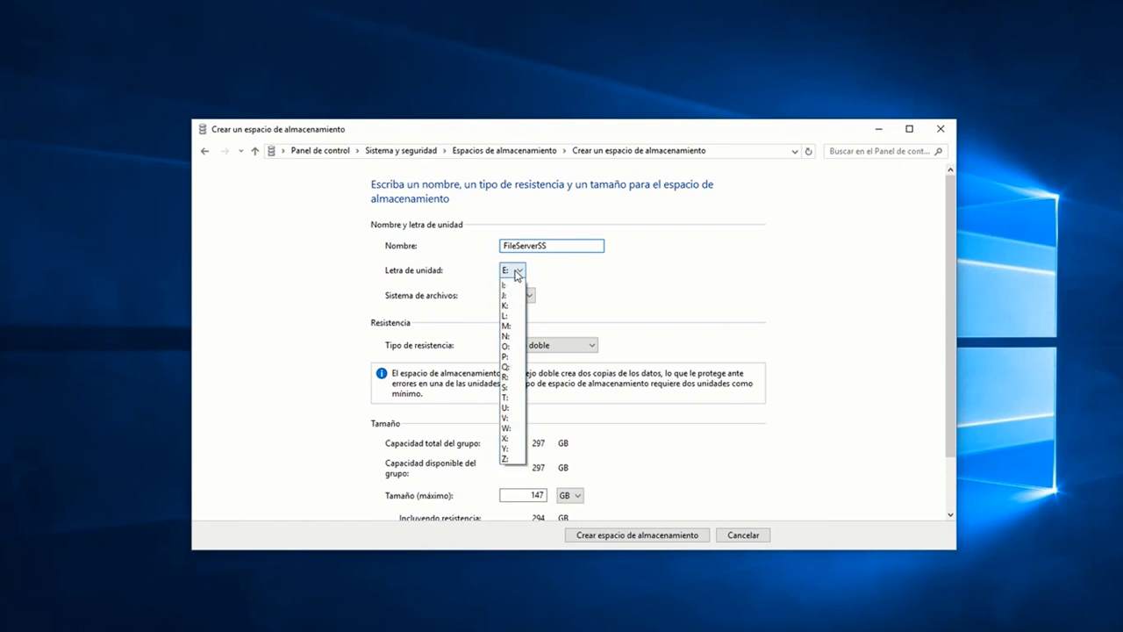
click(616, 281)
key(super+e)
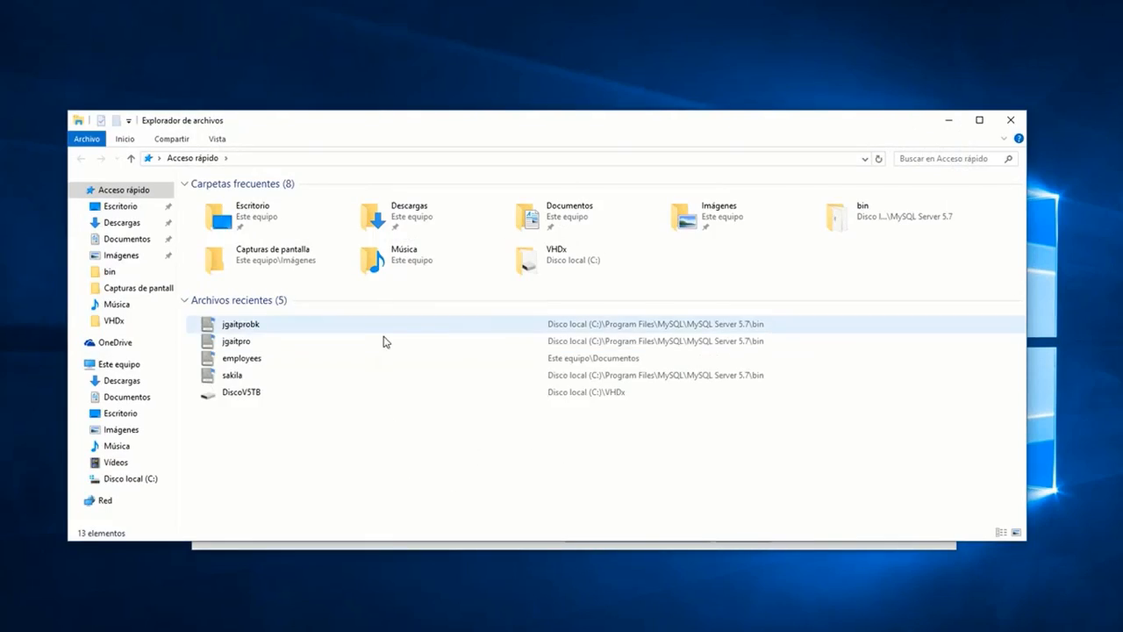
click(120, 365)
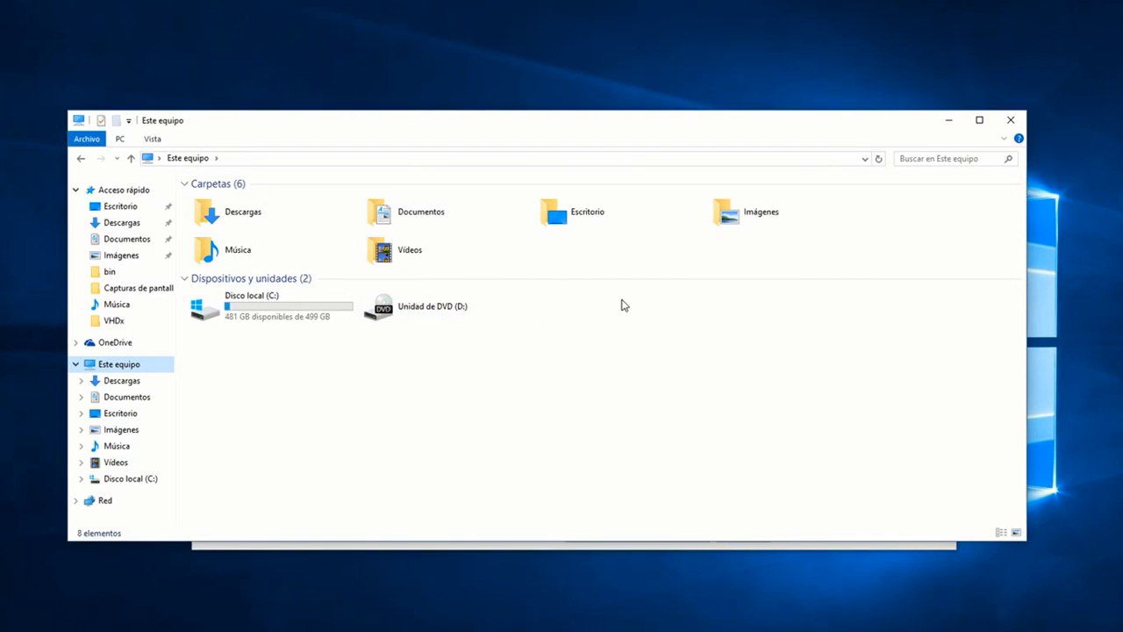
click(1011, 120)
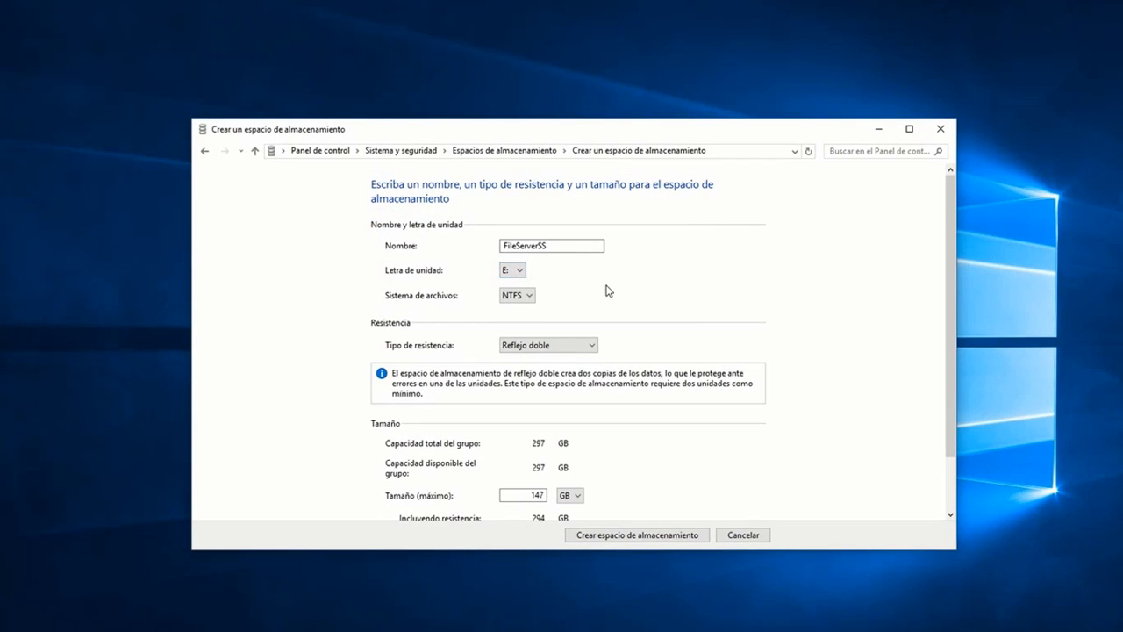
Step: Review the file system options for the storage space, keeping NTFS selected
click(528, 296)
click(590, 309)
click(530, 297)
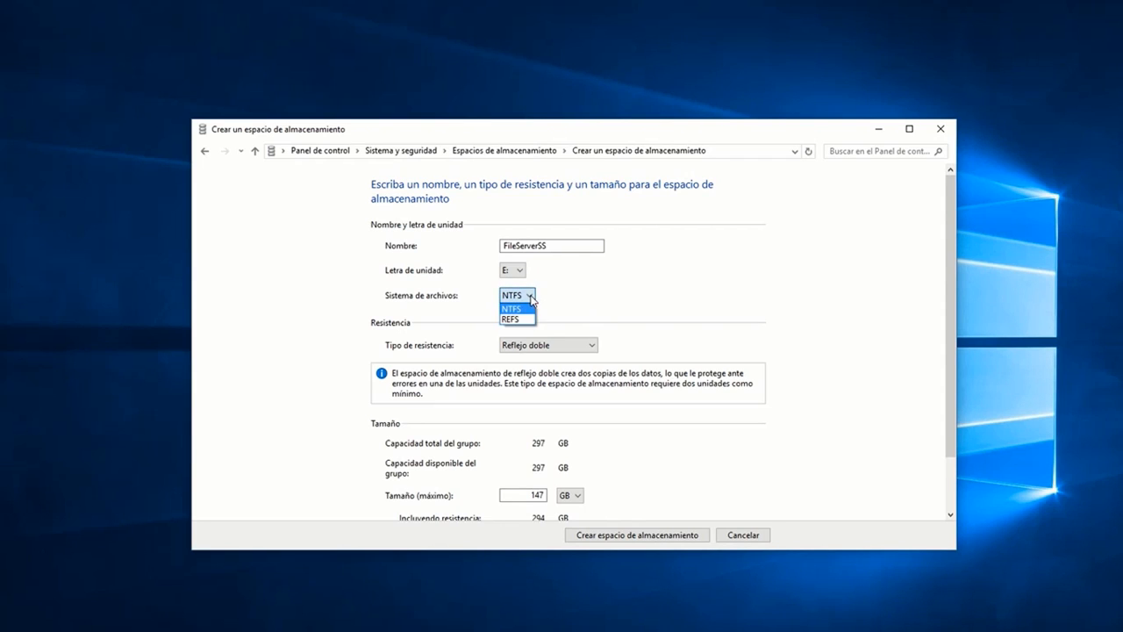
click(607, 293)
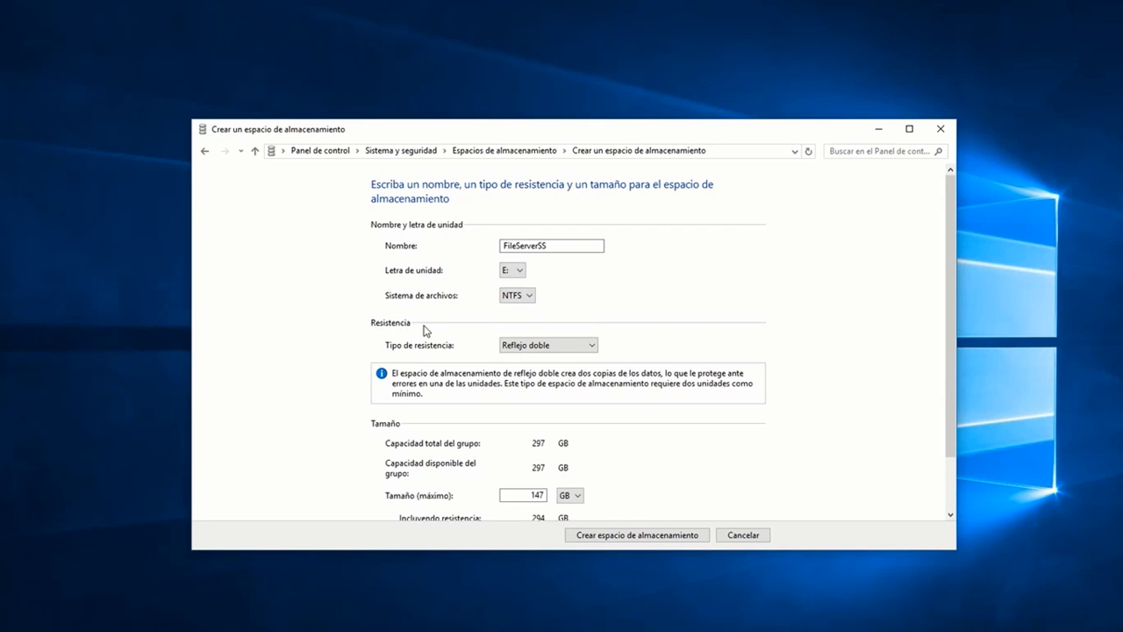
Step: Read the descriptions of the Simple, Reflejo doble, Reflejo triple and Paridad resiliency types, returning to Reflejo doble
click(568, 347)
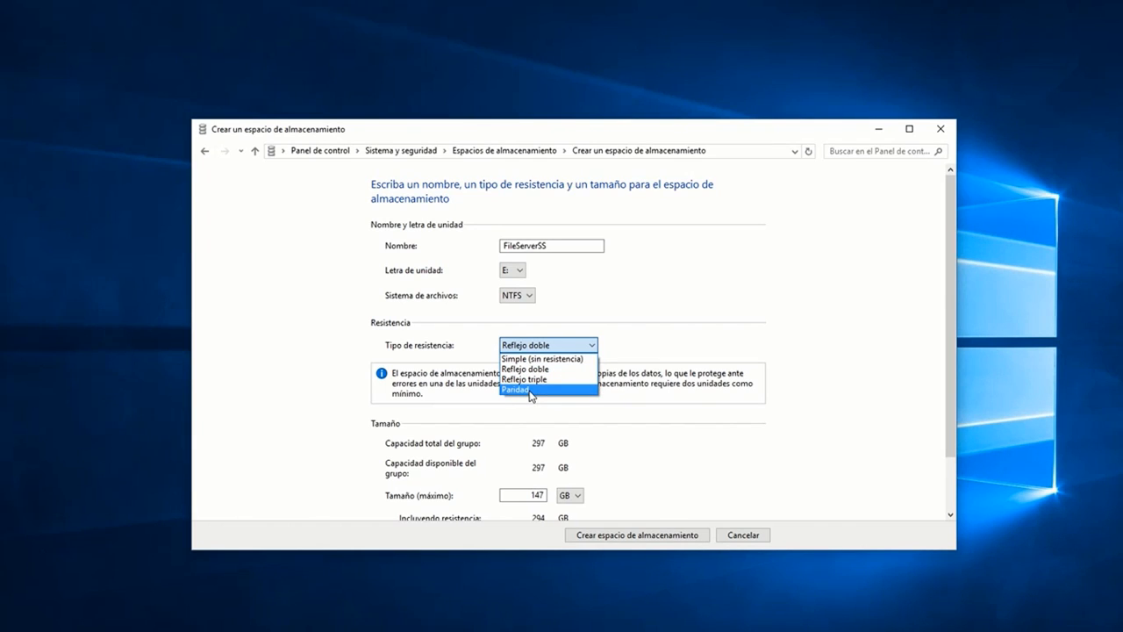
click(561, 361)
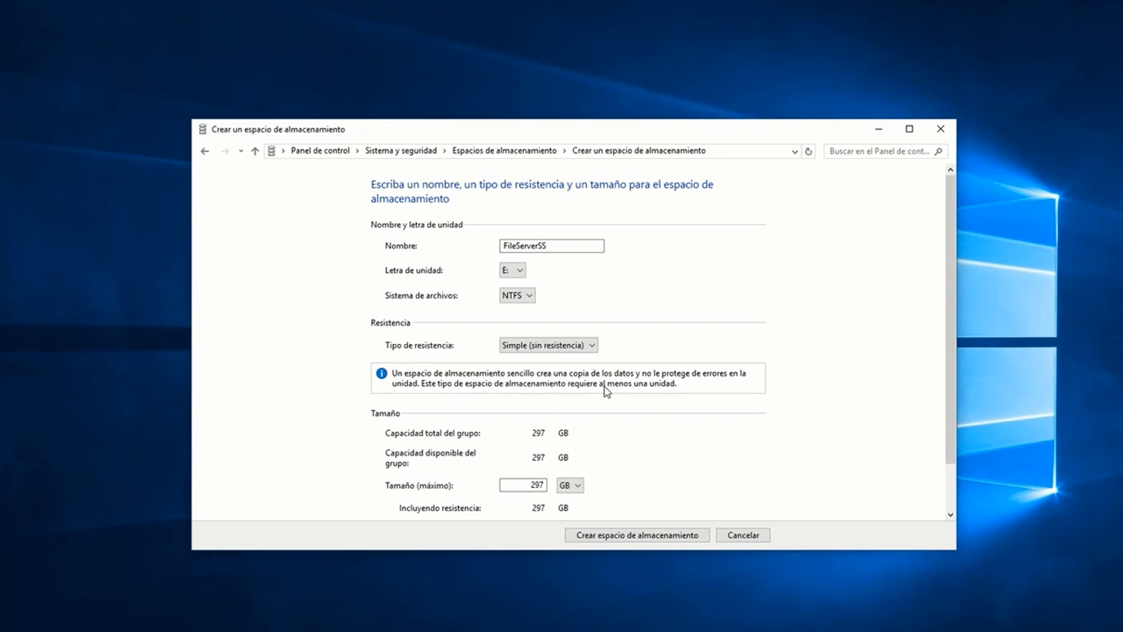
click(577, 347)
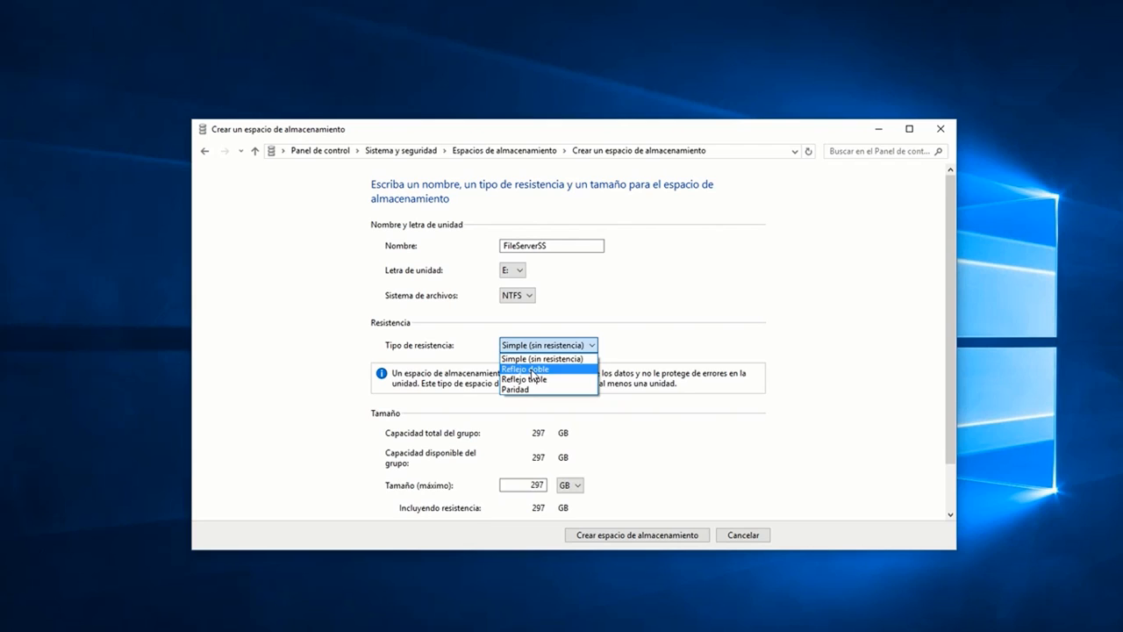
click(532, 370)
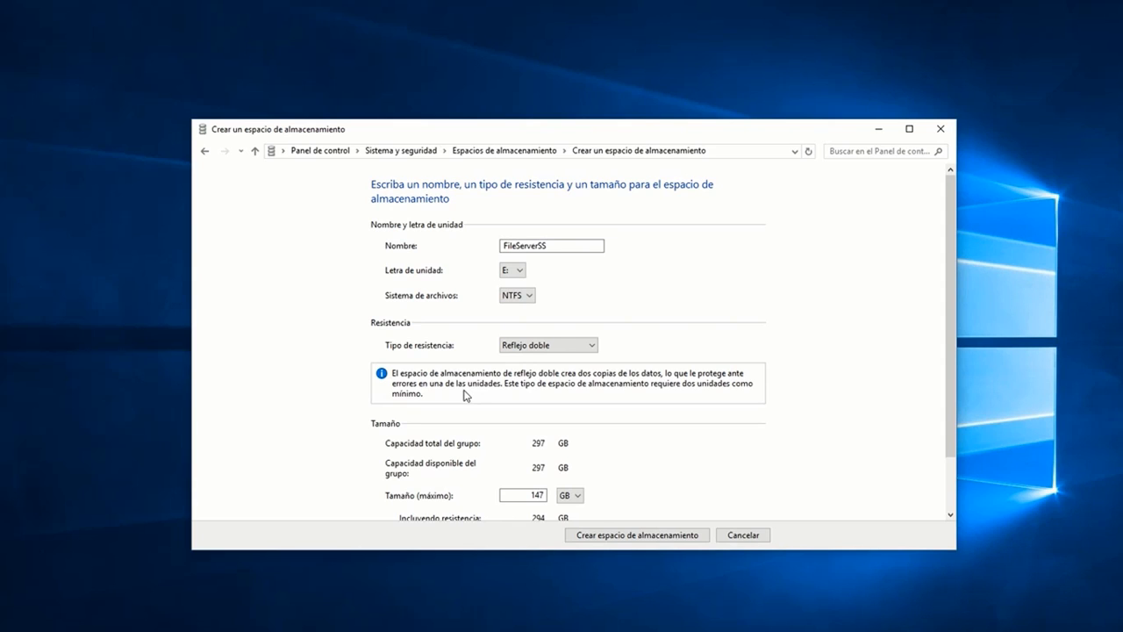
click(542, 344)
click(531, 378)
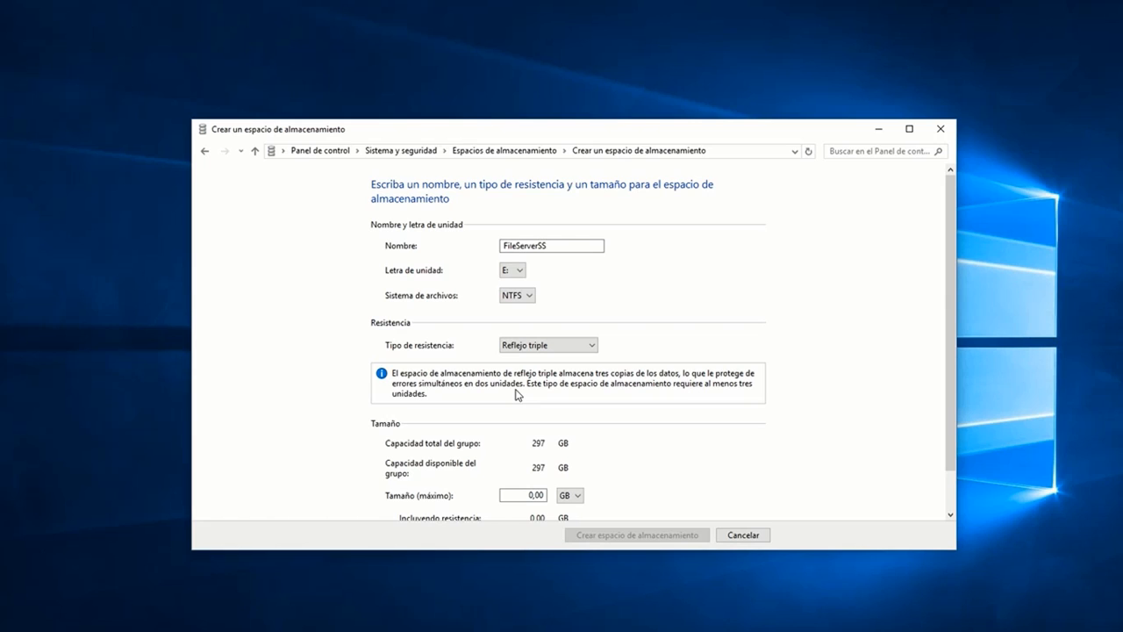
click(546, 346)
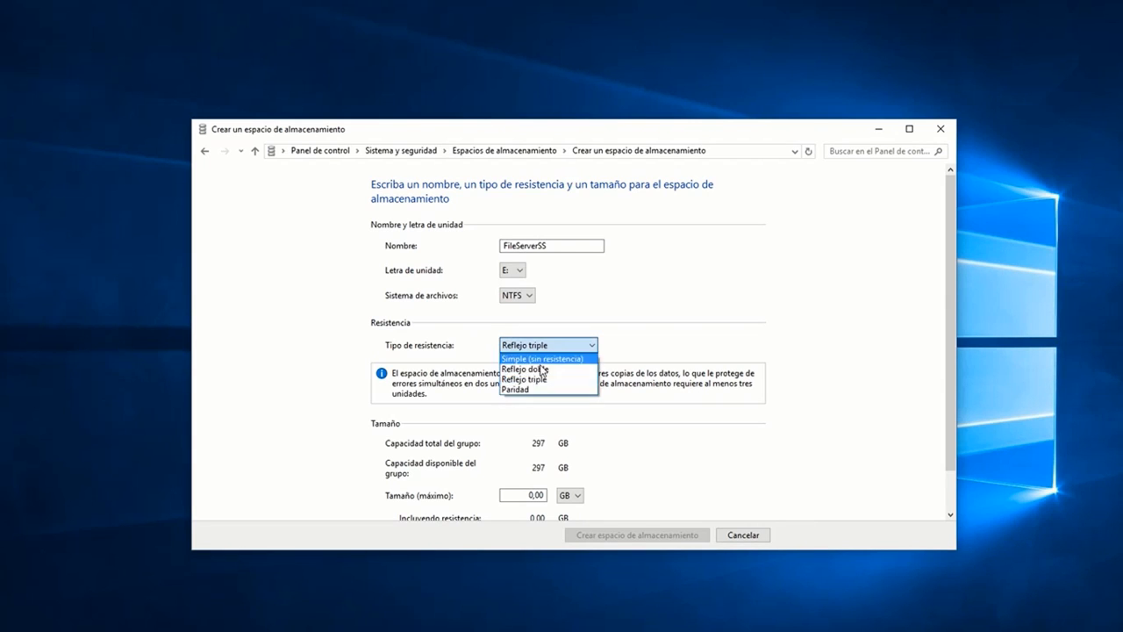
click(529, 392)
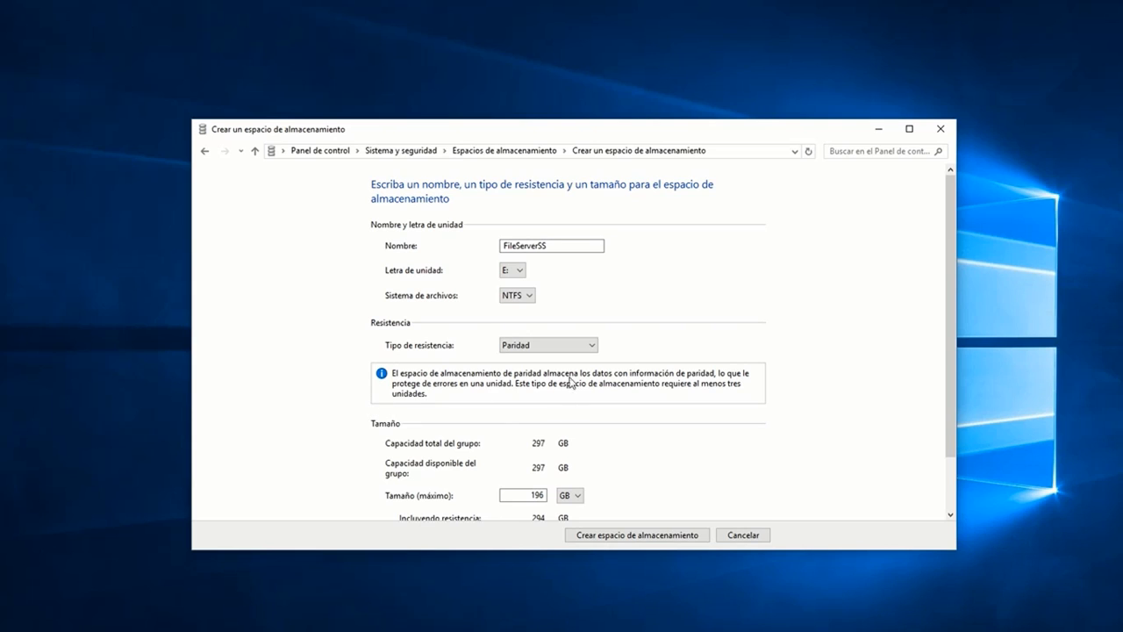
click(560, 349)
click(554, 370)
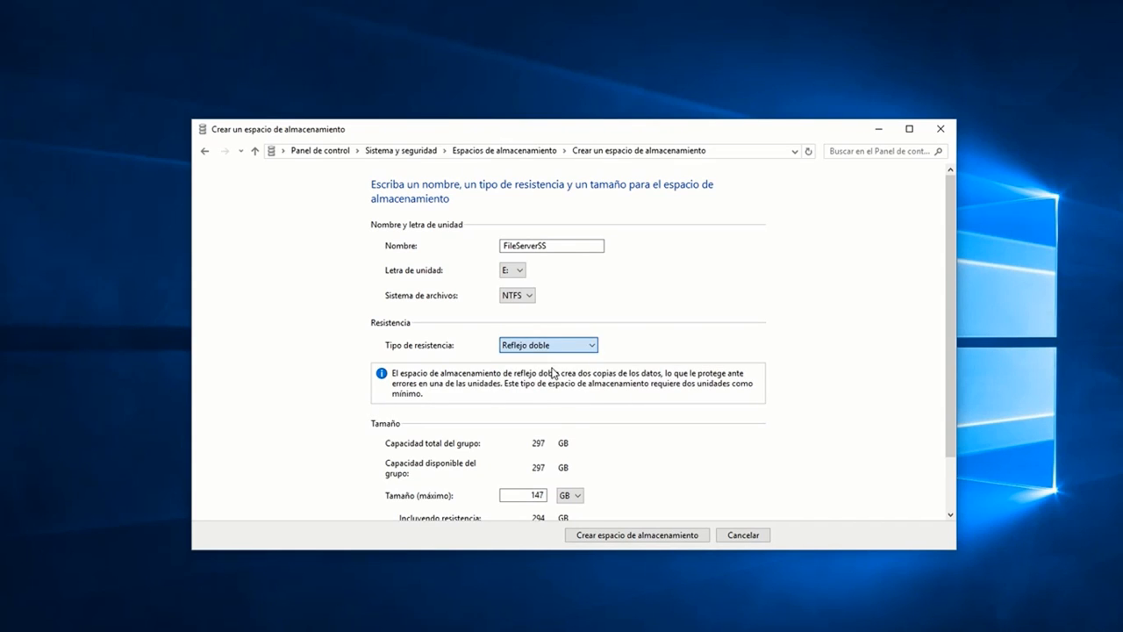
Step: Compare the maximum sizes under Reflejo triple, Paridad and Simple resiliency, and finish with Reflejo doble selected
click(570, 350)
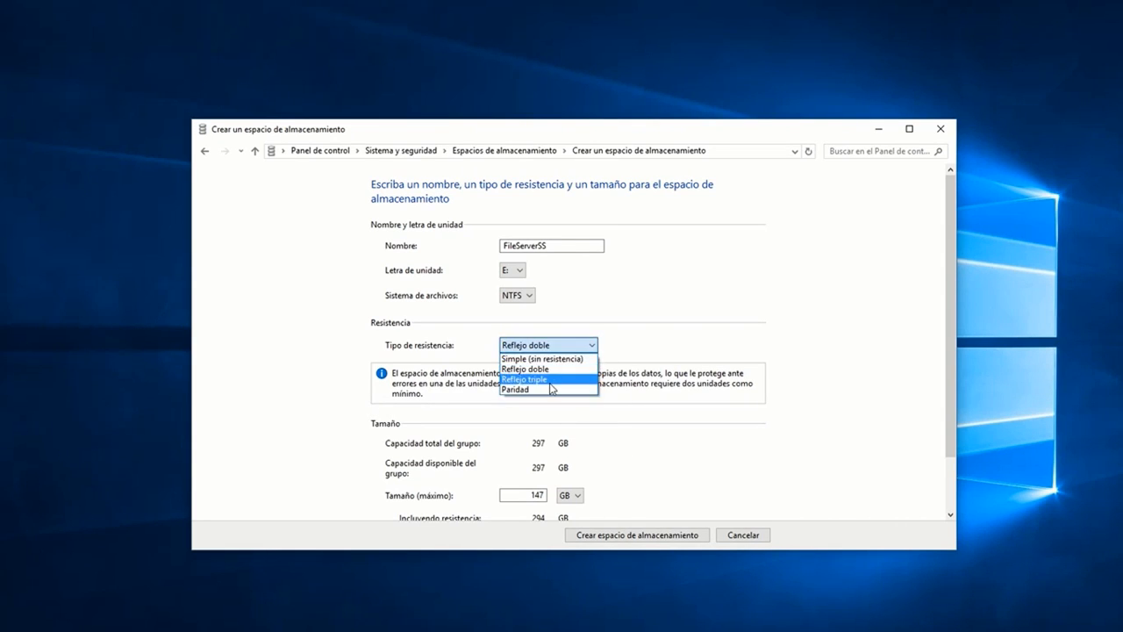
click(550, 380)
click(569, 351)
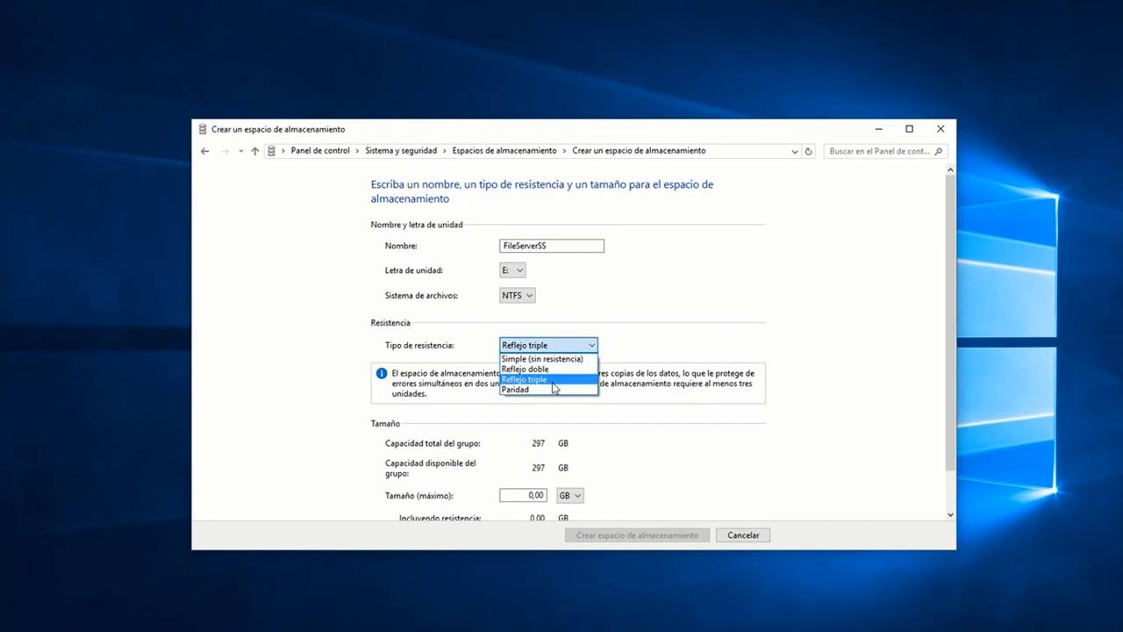
click(555, 390)
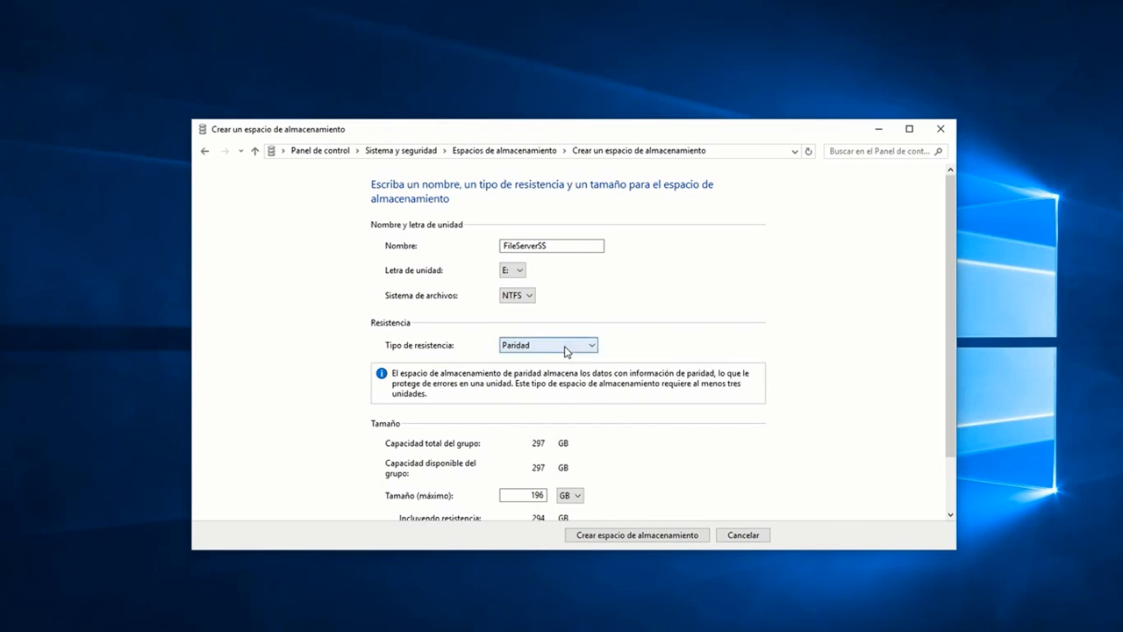
click(566, 351)
click(558, 358)
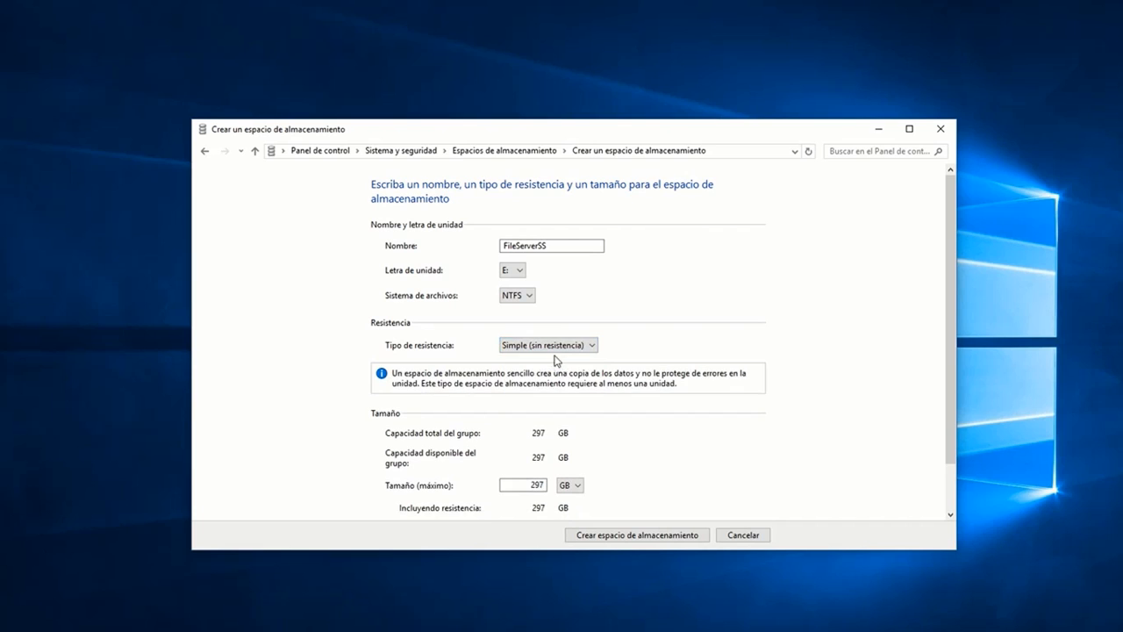
click(557, 346)
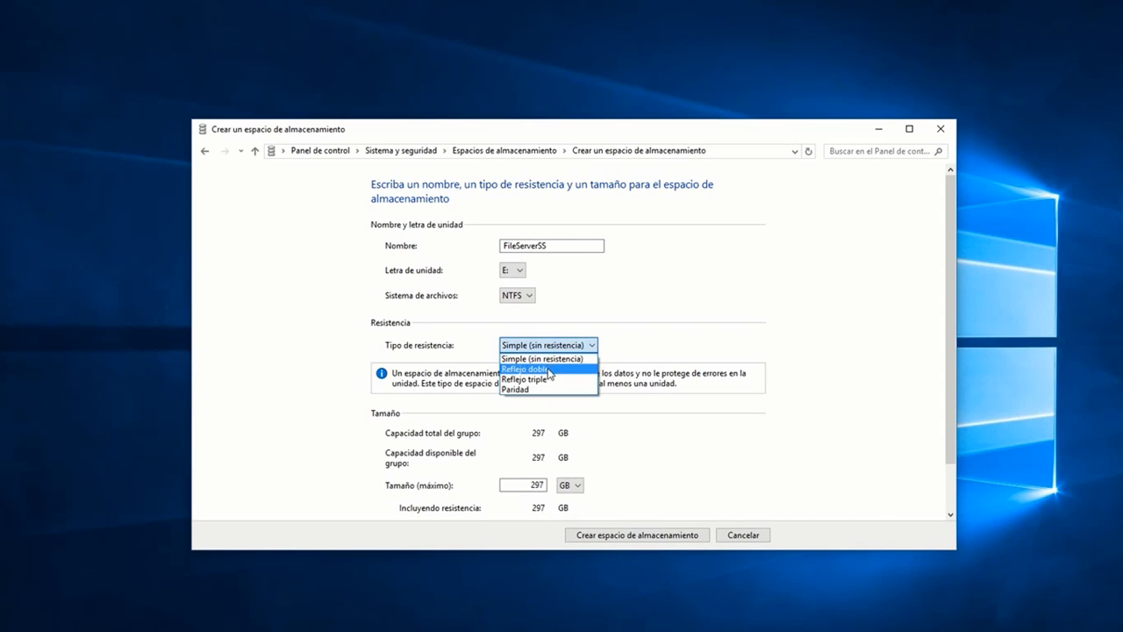
click(537, 368)
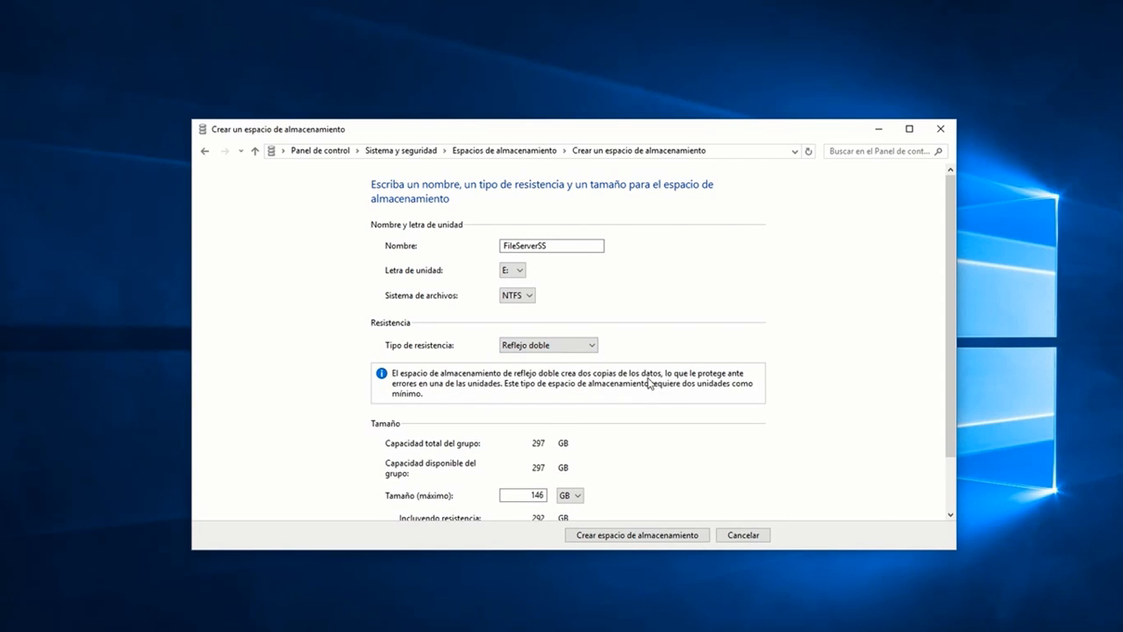
Step: Set the maximum size to 1 TB and create the storage space
drag(954, 341, 952, 412)
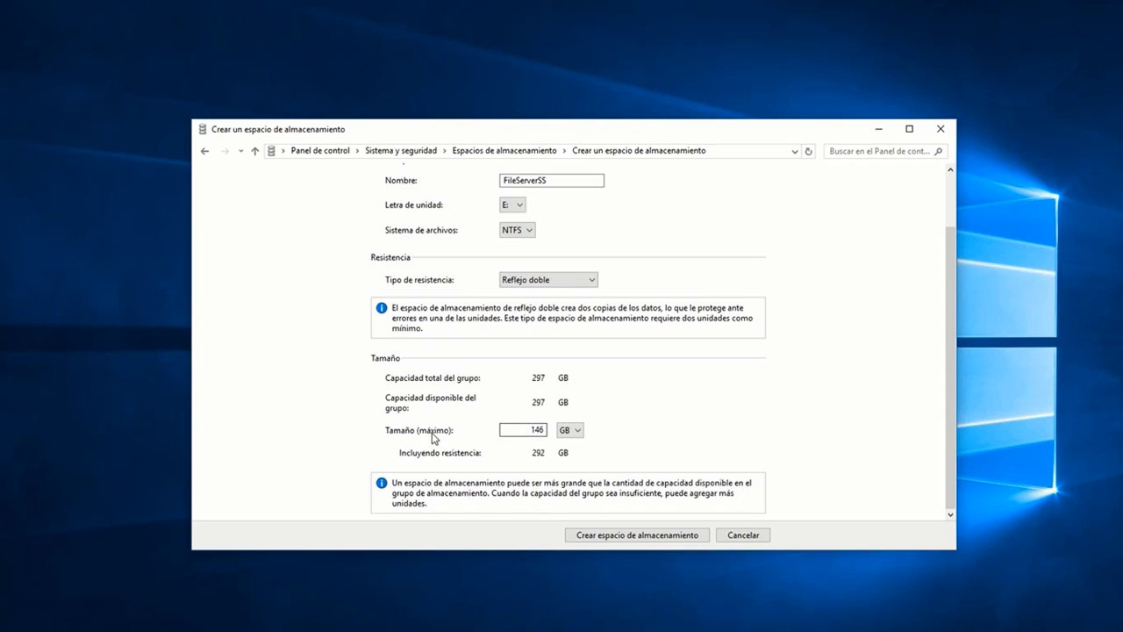
double_click(531, 430)
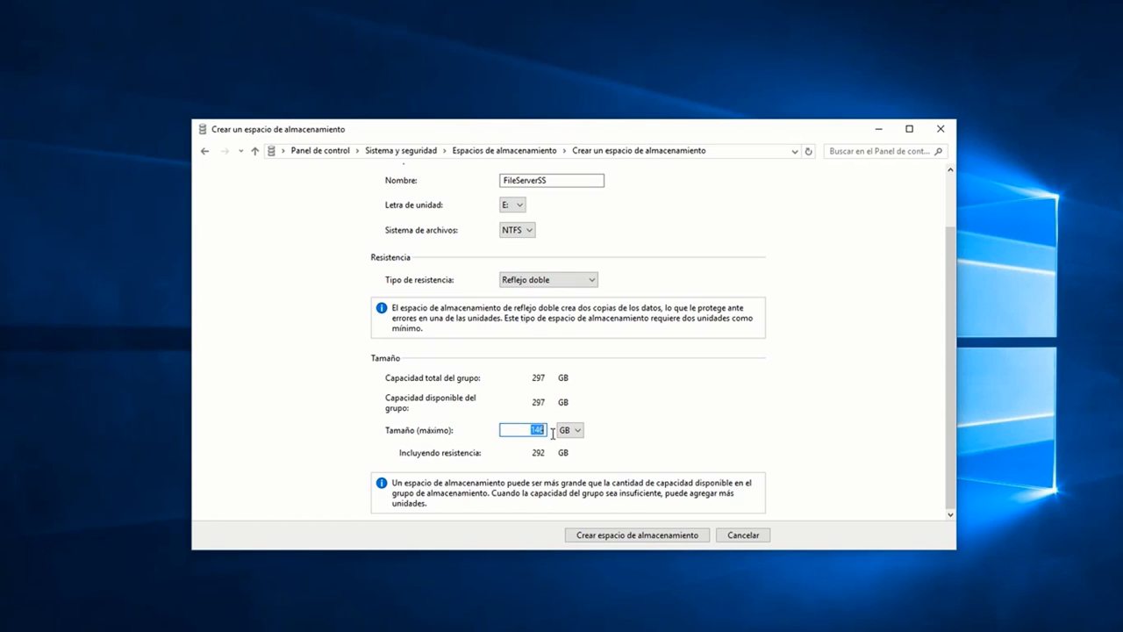
click(572, 430)
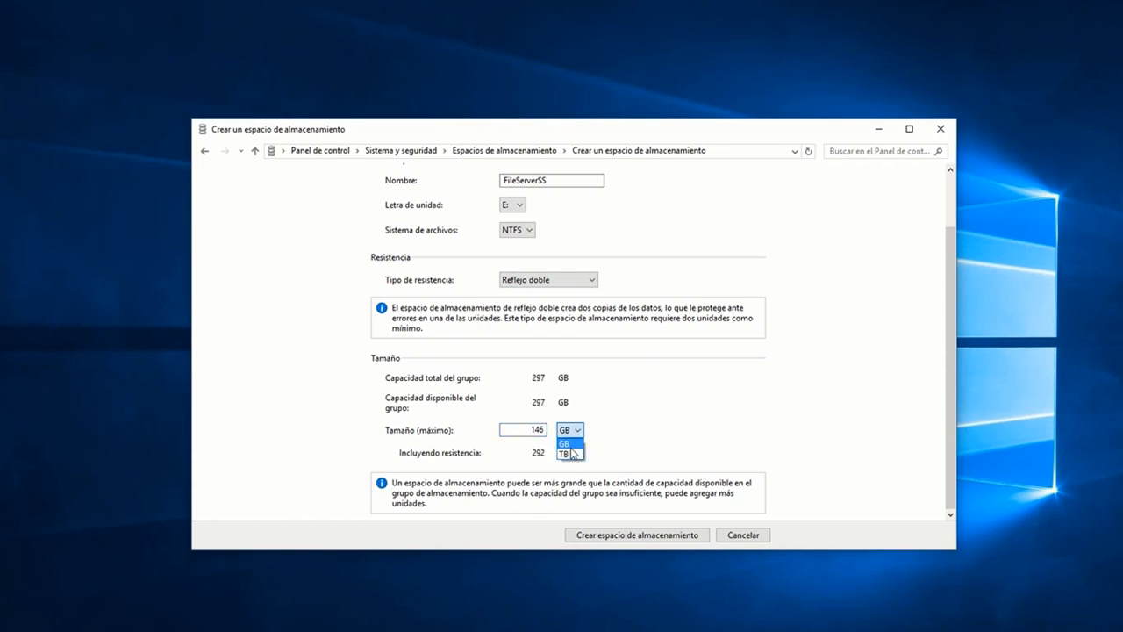
click(568, 452)
key(shift+Tab)
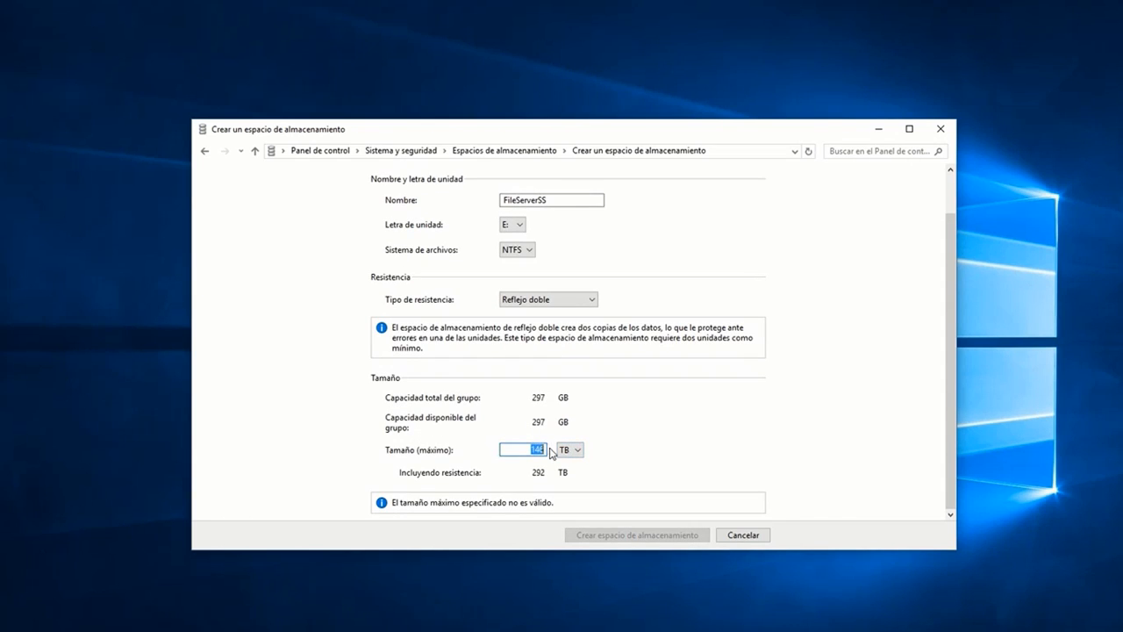
text(1)
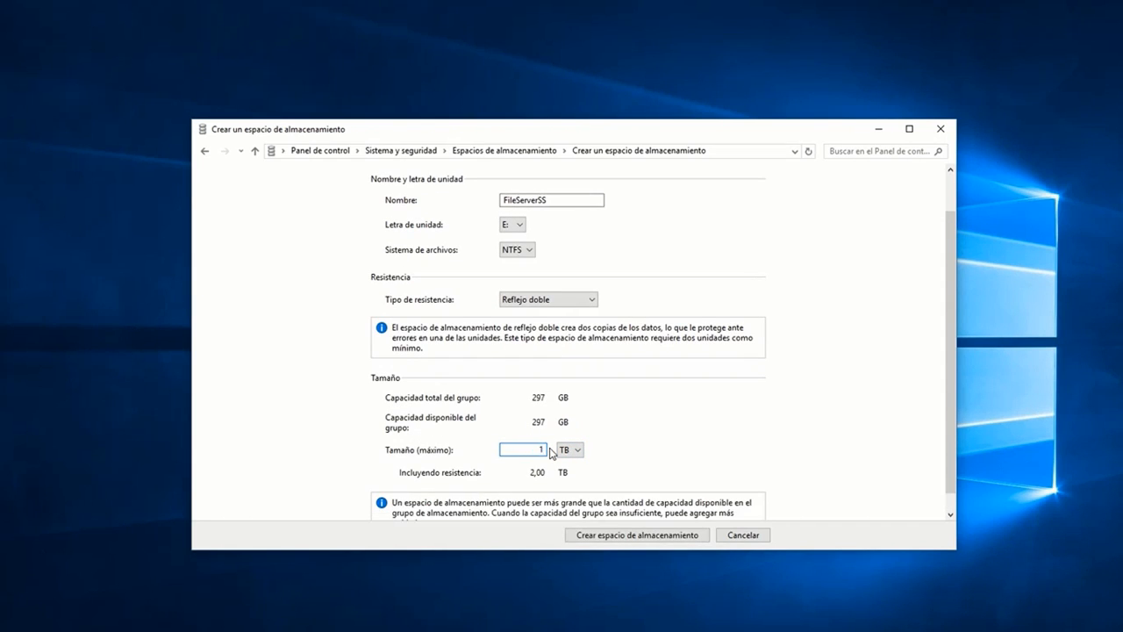
scroll(713, 430, down, 1)
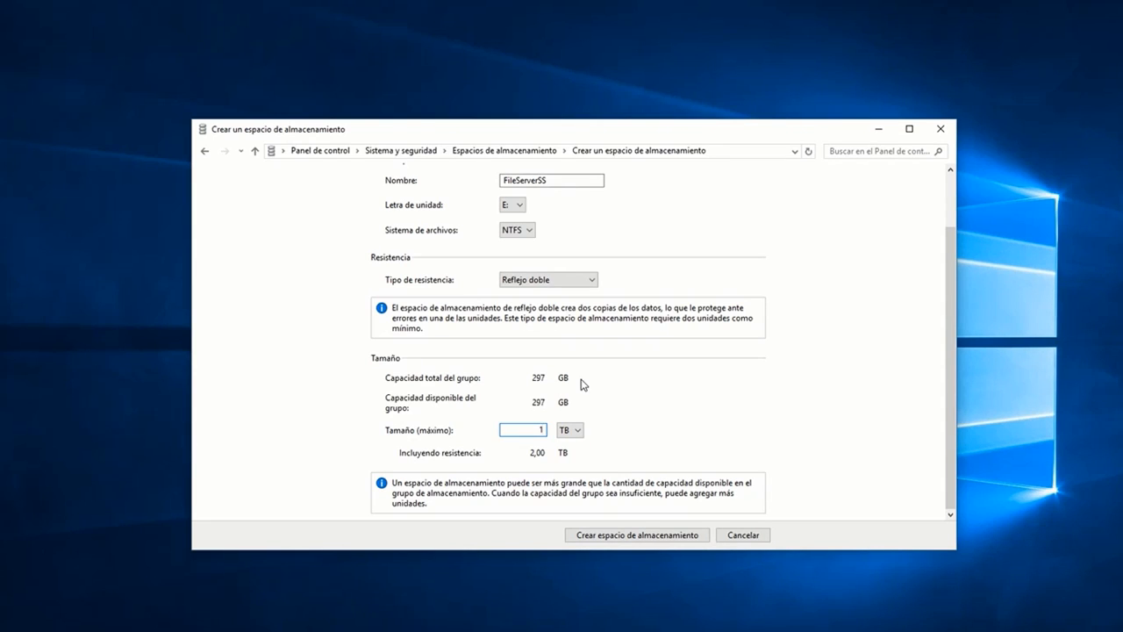
click(626, 538)
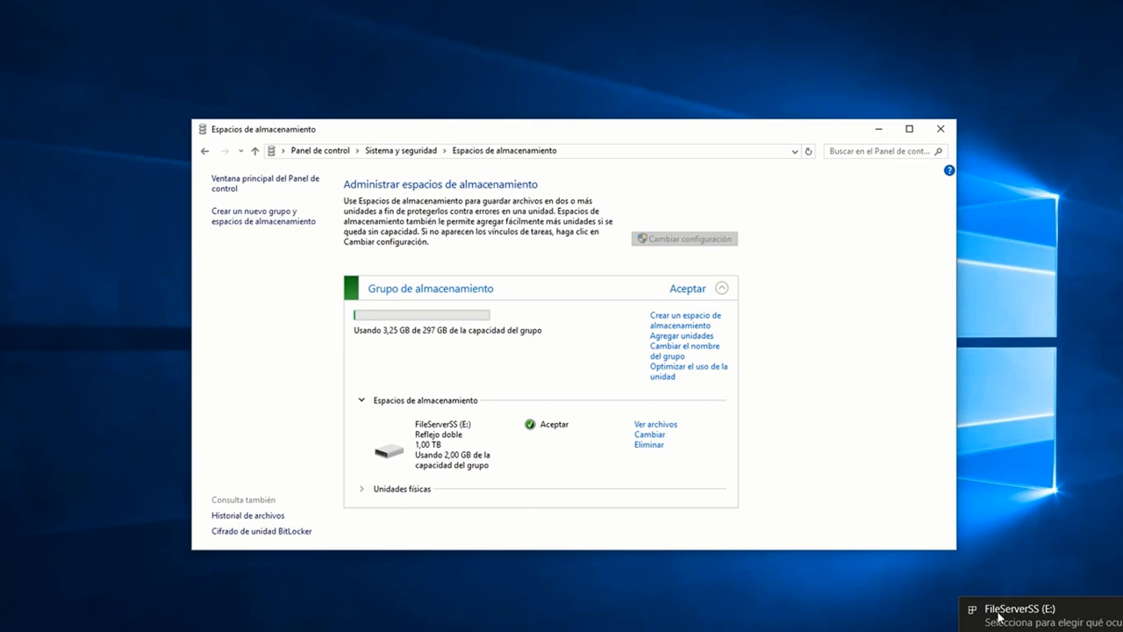
Step: Examine the capacity and file system of the FileServerSS (E:) drive in its properties from File Explorer
key(super+e)
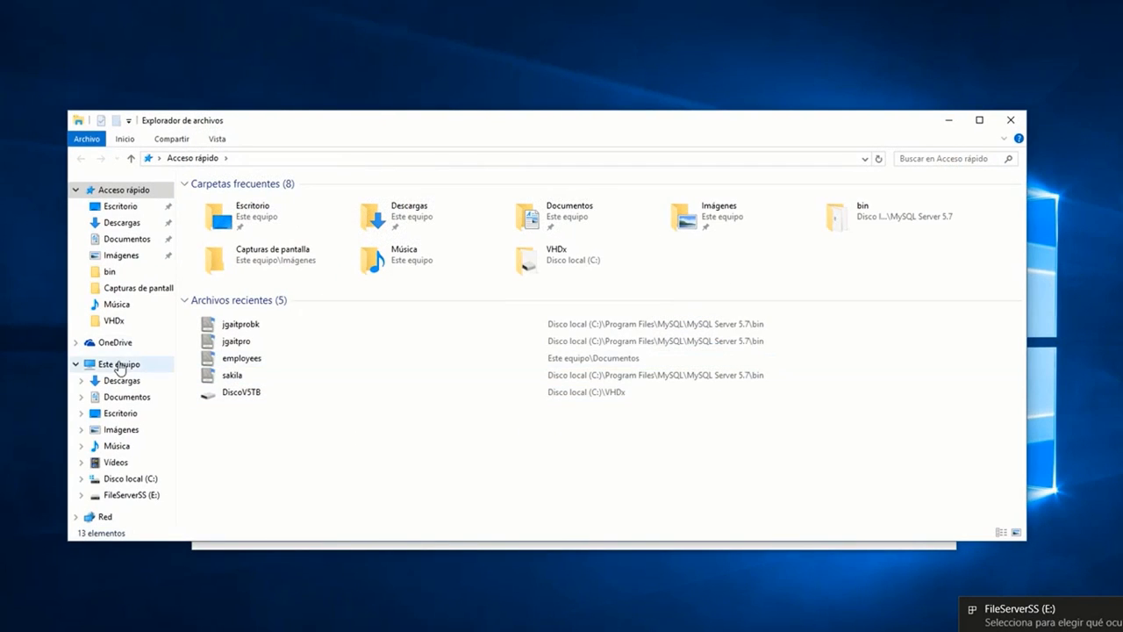
click(119, 365)
click(616, 302)
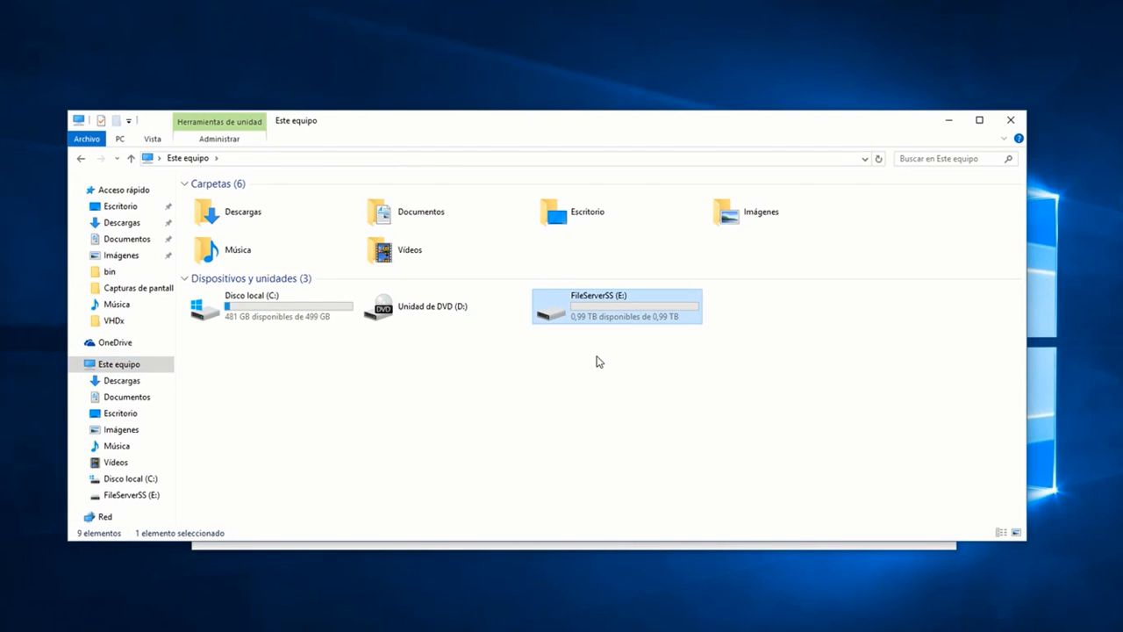
right_click(595, 309)
click(605, 544)
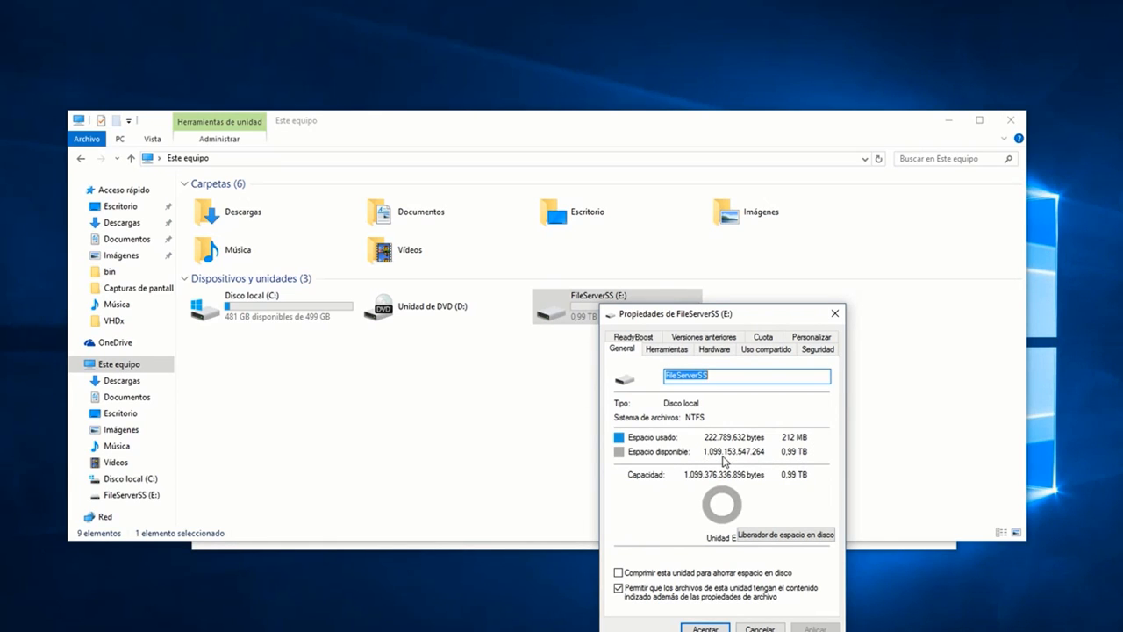
click(832, 316)
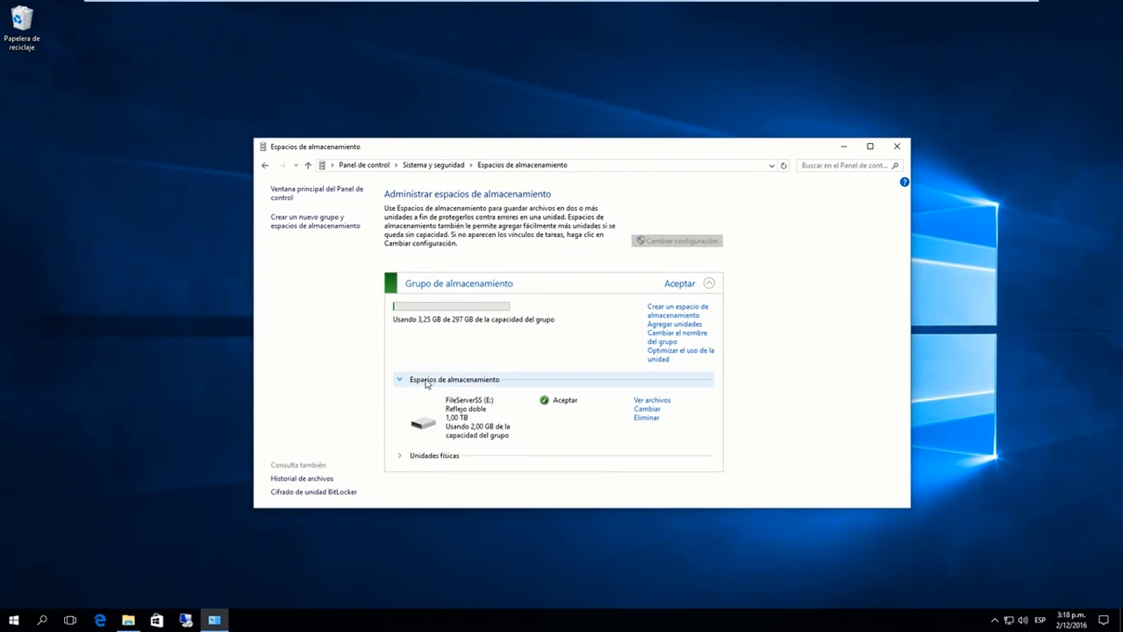
Step: Expand the pool's list of physical drives and inspect Disco 4 in Disk Management before returning to Storage Spaces
click(400, 458)
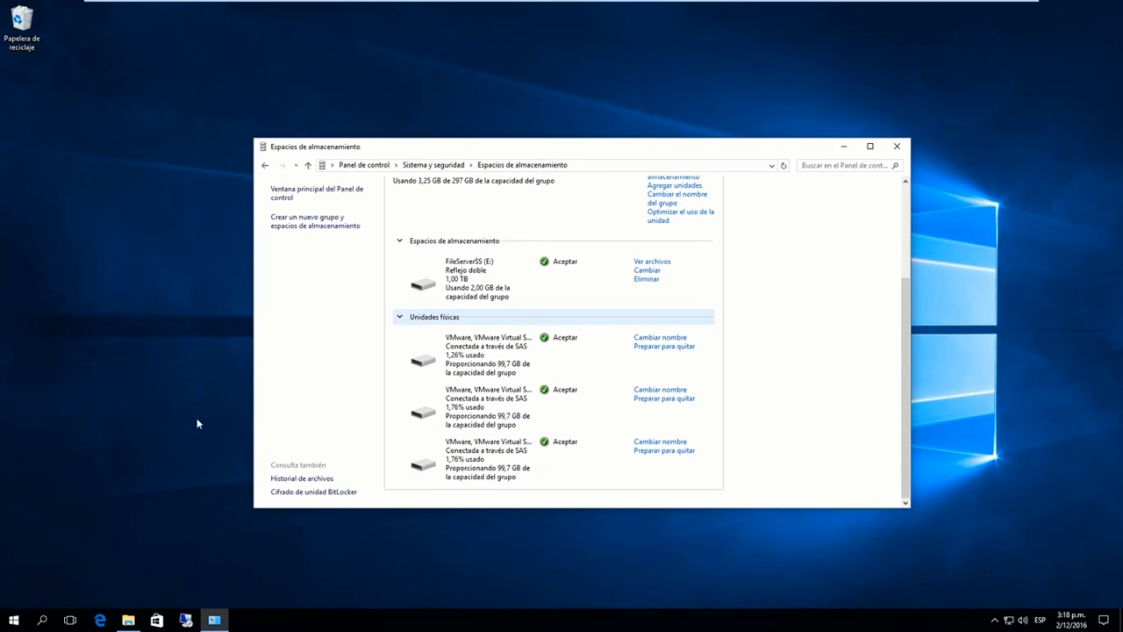
right_click(12, 619)
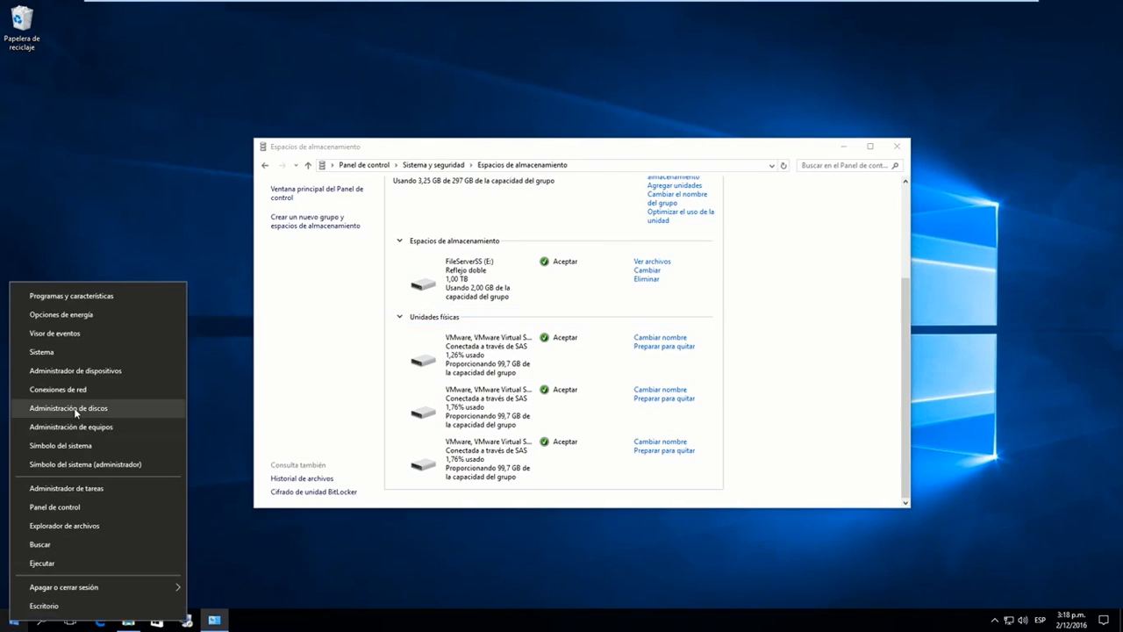
click(112, 408)
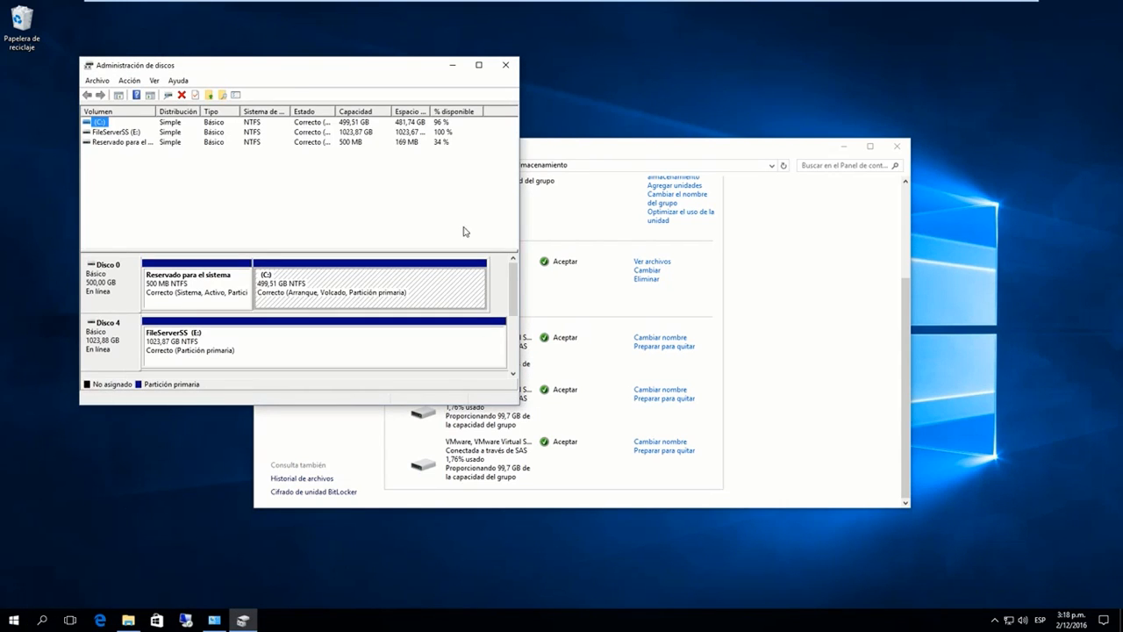
drag(522, 406, 847, 579)
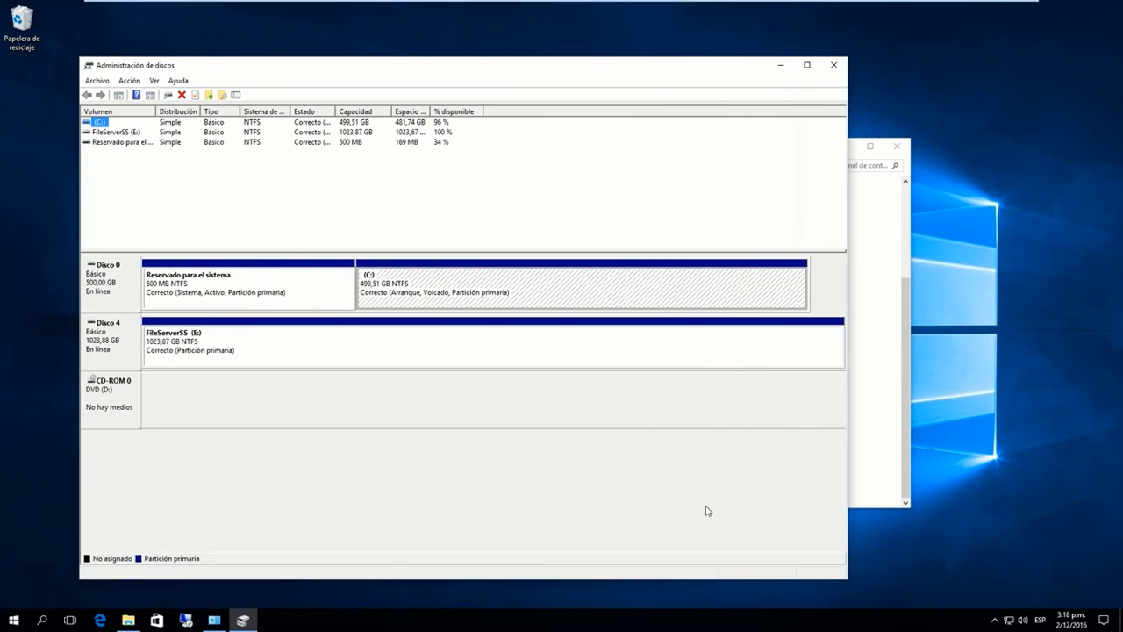
click(110, 349)
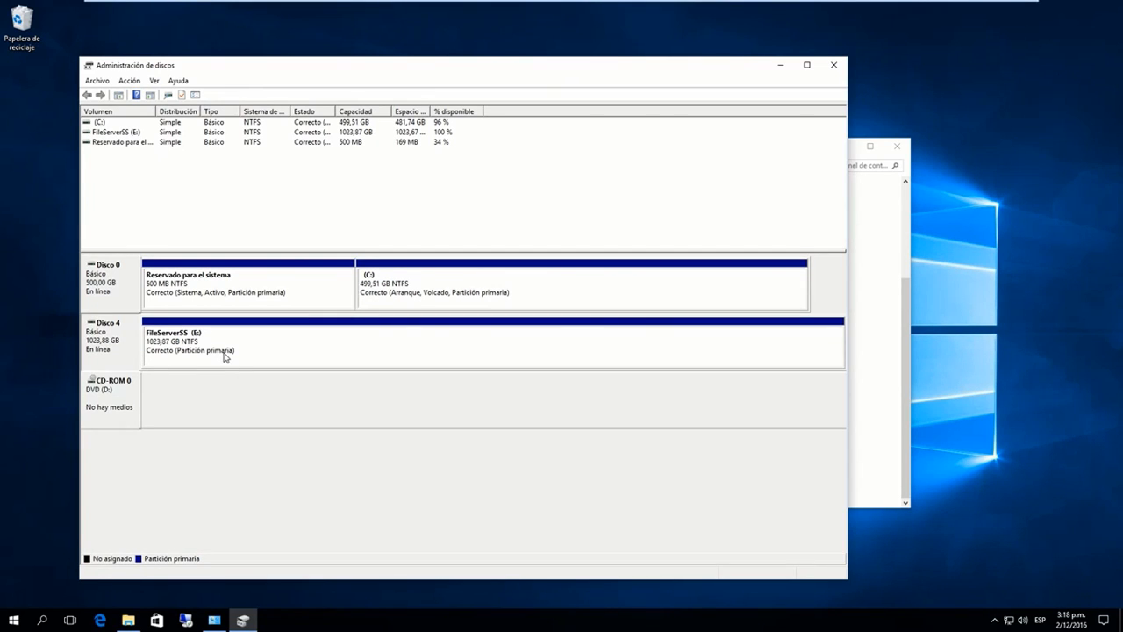
click(895, 279)
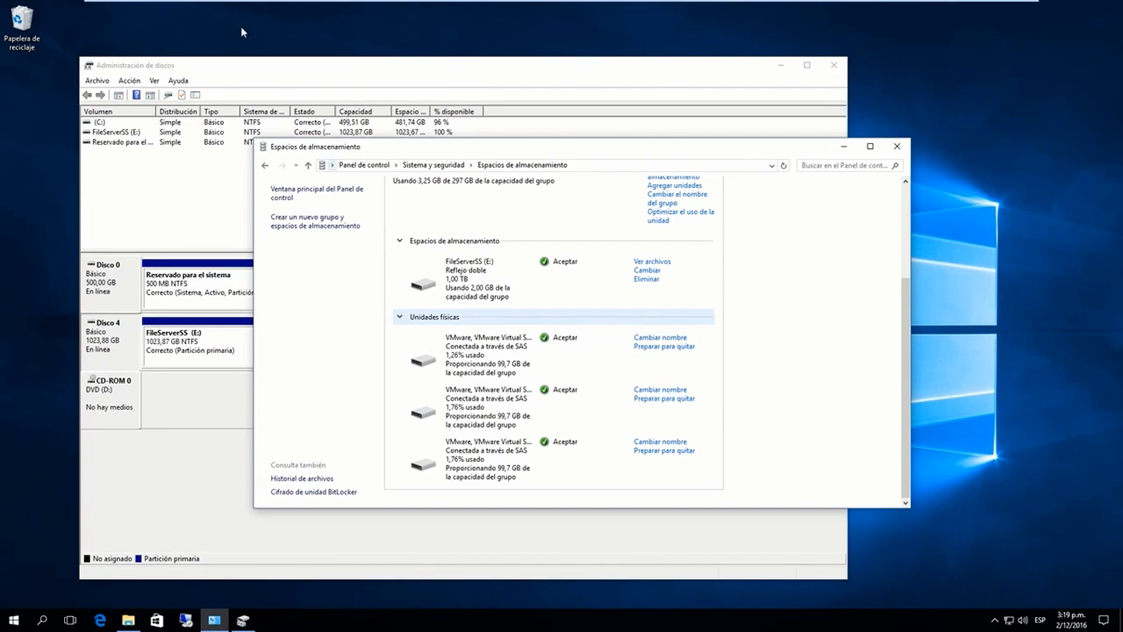
Step: Open the settings of the Windows 10 virtual machine in VMware
click(190, 8)
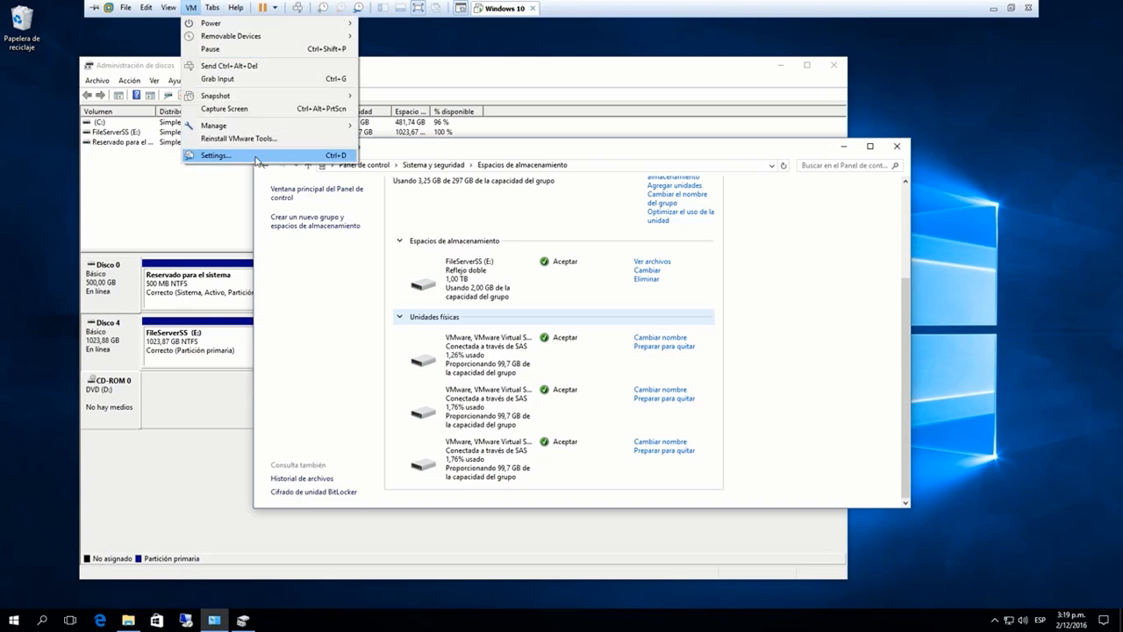